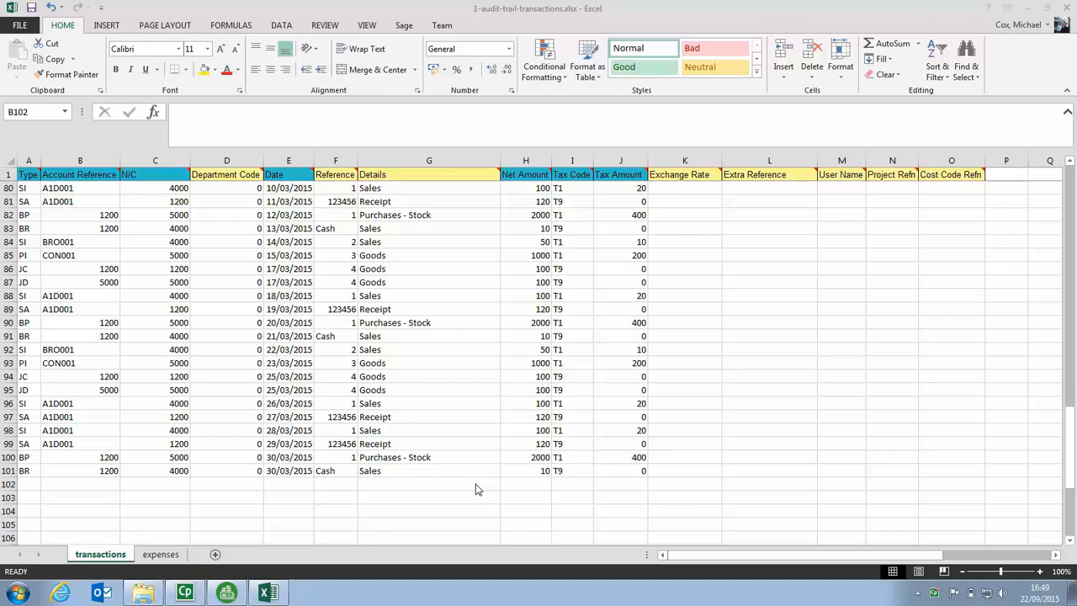
- Close the 1-audit-trail-transactions.xlsx workbook with its changes saved, and switch to Sage 50 Accounts
{"action": "left_click", "coordinate": [1069, 9]}
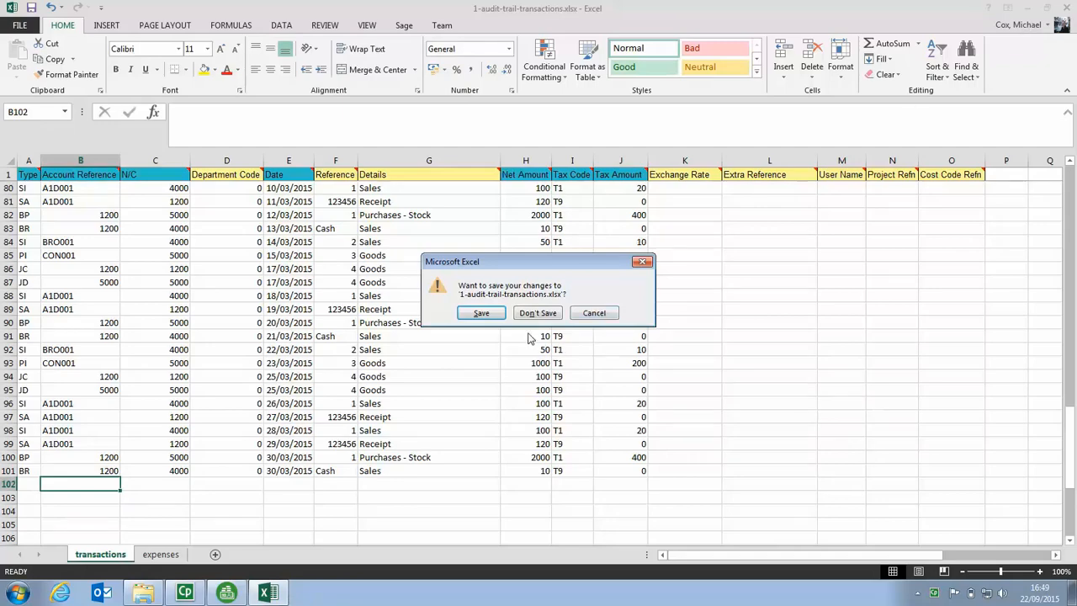
{"action": "left_click", "coordinate": [483, 315]}
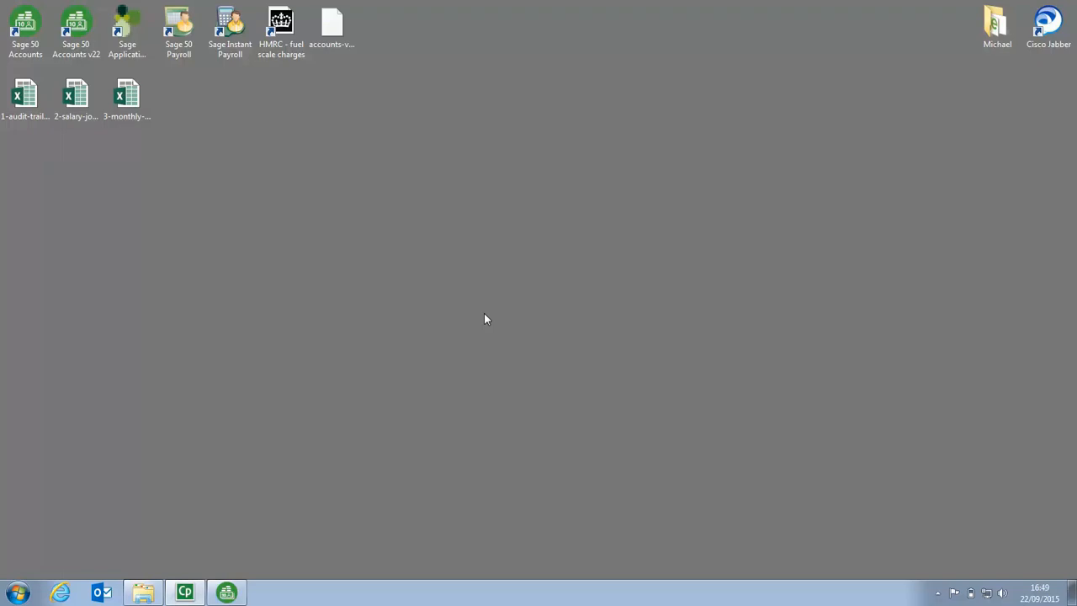
{"action": "left_click", "coordinate": [226, 593]}
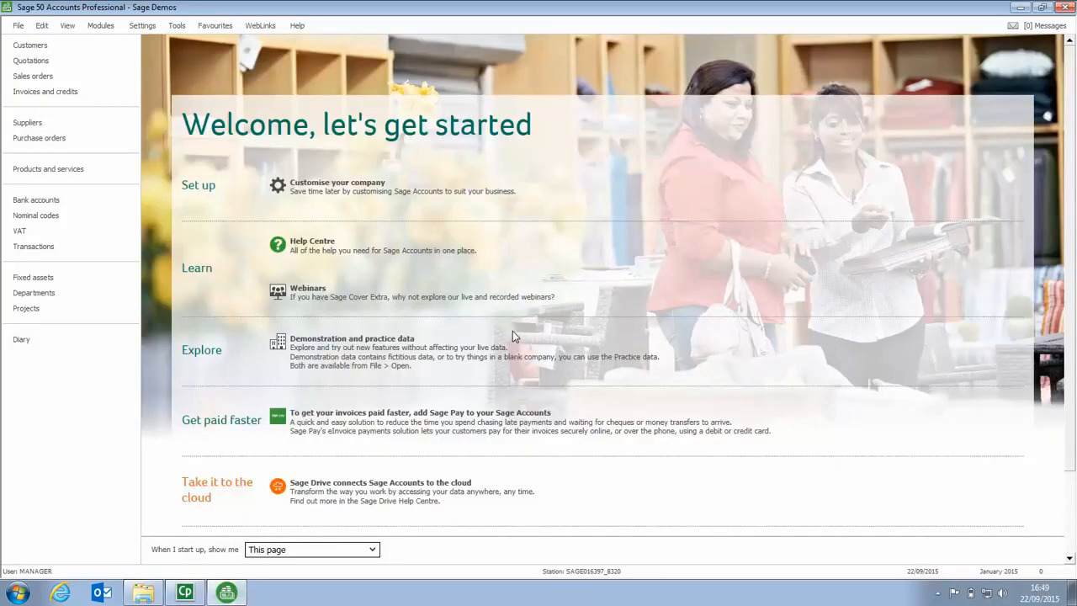
- Look through the customer, supplier and transaction lists before importing
{"action": "left_click", "coordinate": [42, 45]}
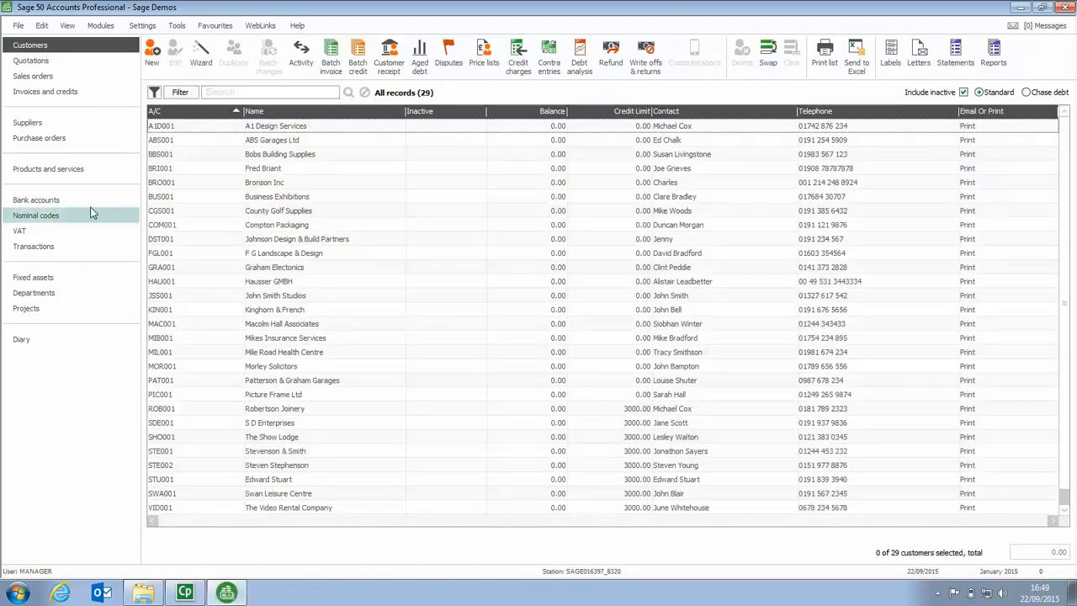
{"action": "left_click", "coordinate": [33, 123]}
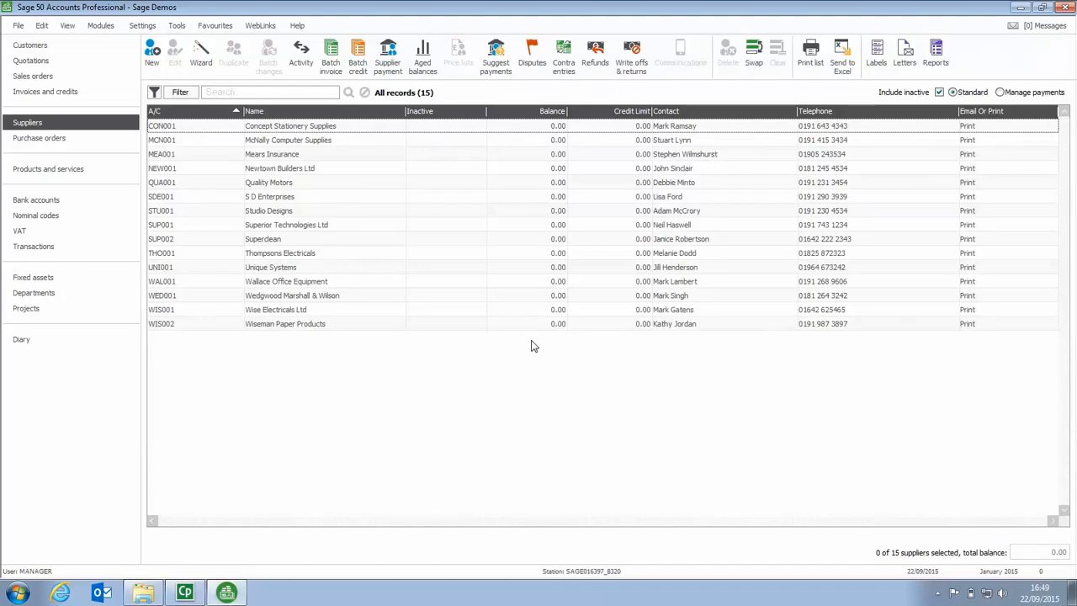
{"action": "left_click", "coordinate": [51, 251]}
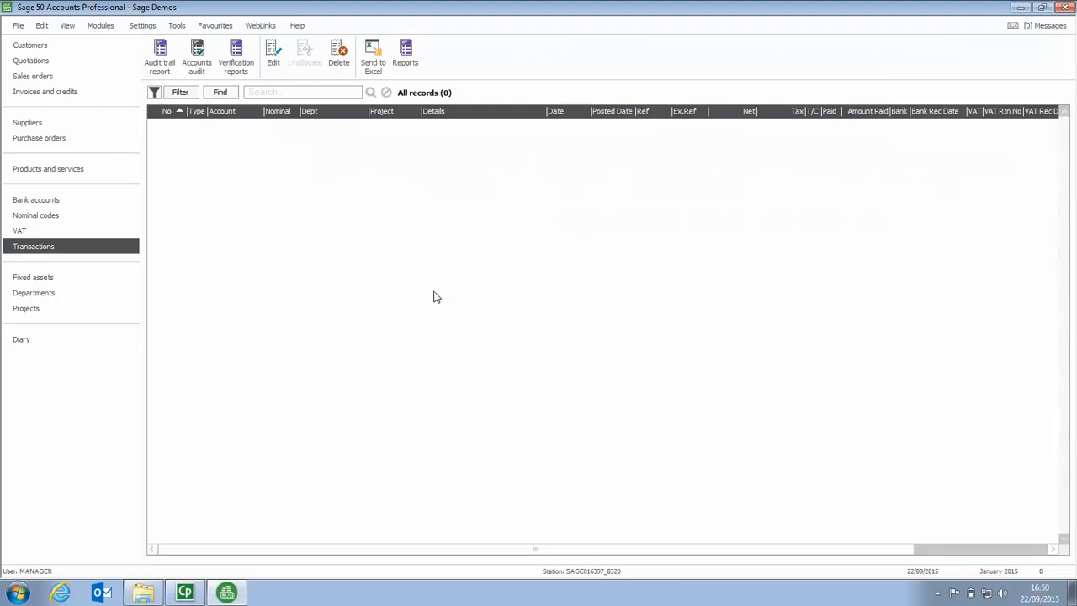
- Start a data import, accepting the closure of other windows, and choose Audit Trail transactions as the data type
{"action": "left_click", "coordinate": [18, 26]}
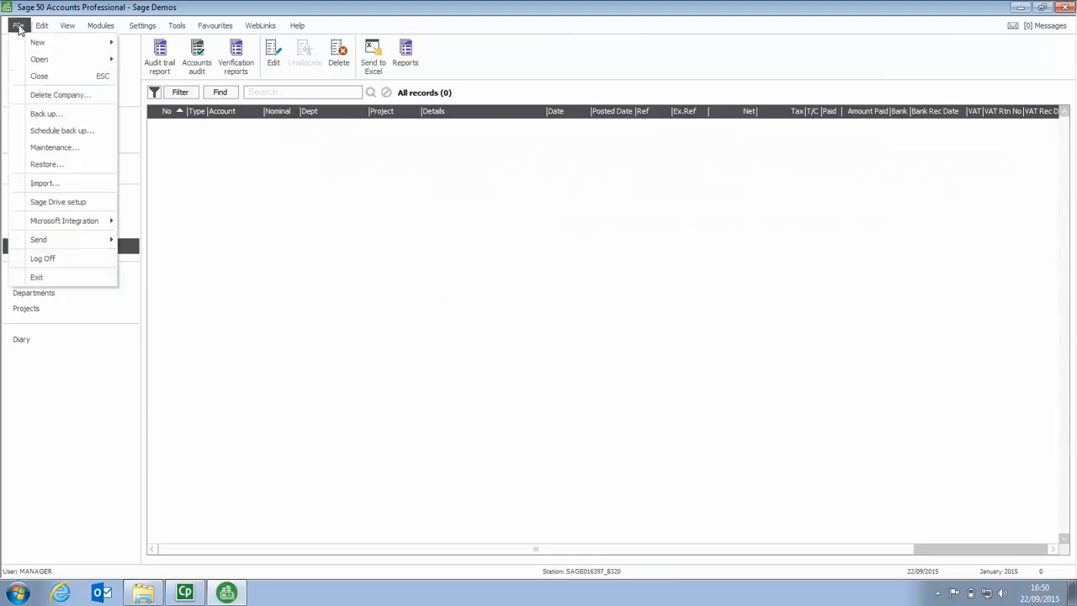
{"action": "left_click", "coordinate": [53, 189]}
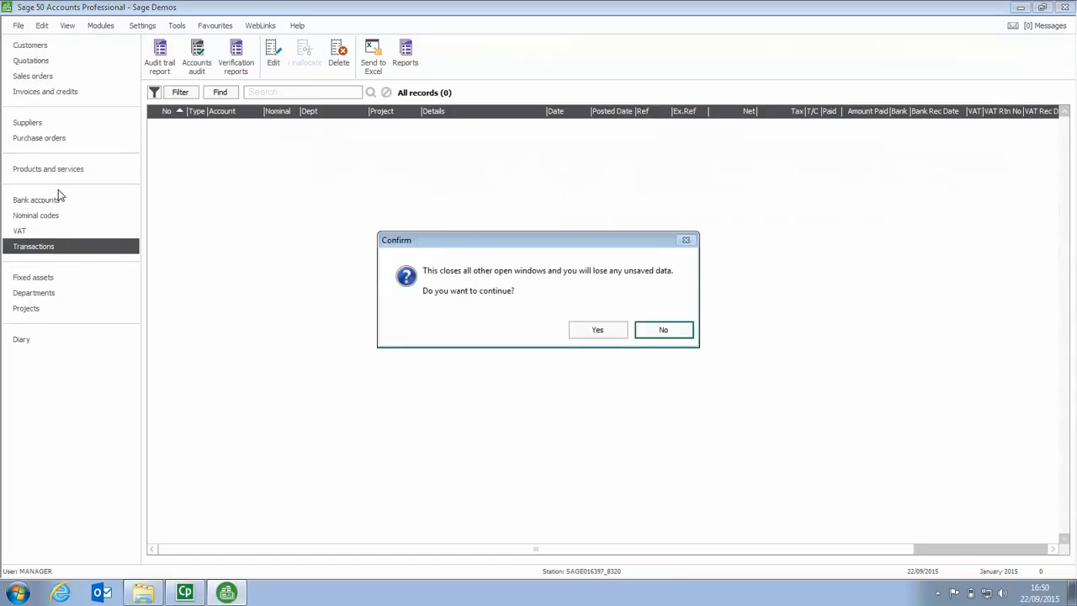
{"action": "left_click", "coordinate": [598, 331]}
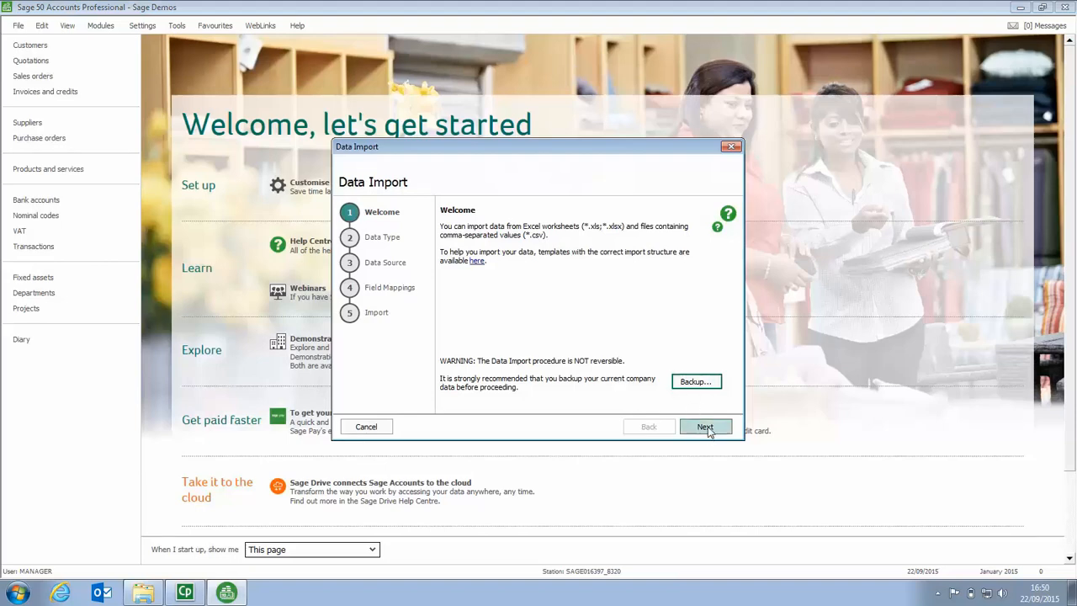
{"action": "left_click", "coordinate": [706, 427]}
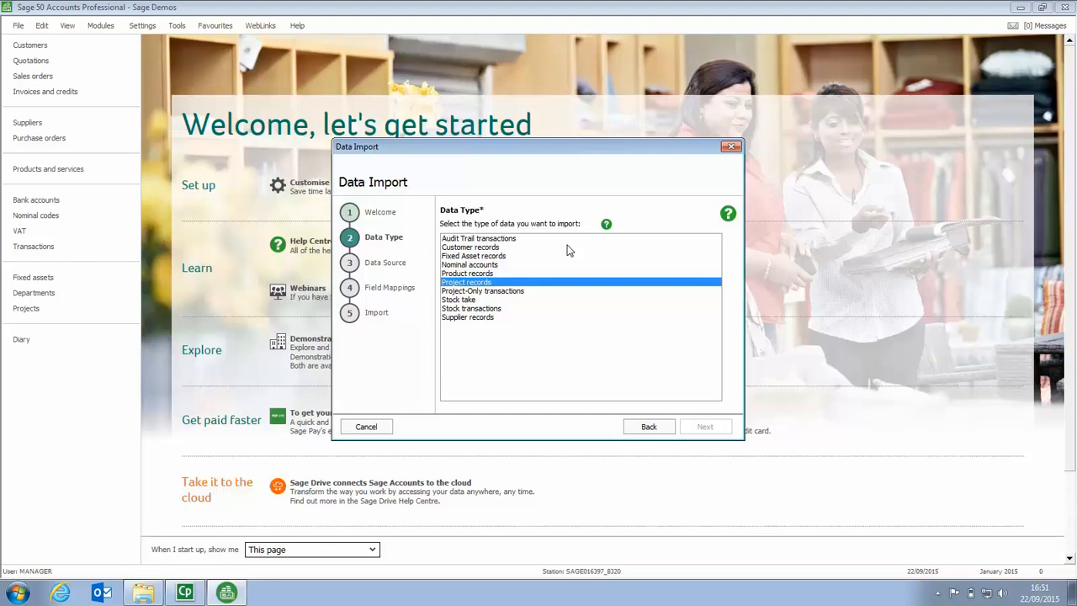
{"action": "left_click", "coordinate": [462, 284]}
{"action": "left_click", "coordinate": [488, 240]}
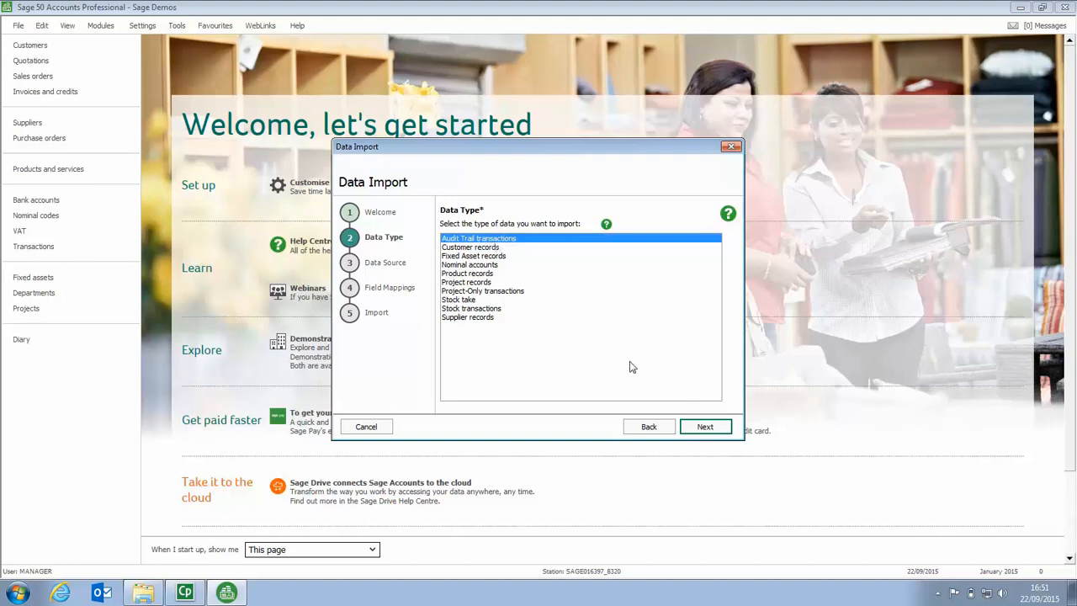
{"action": "left_click", "coordinate": [705, 428]}
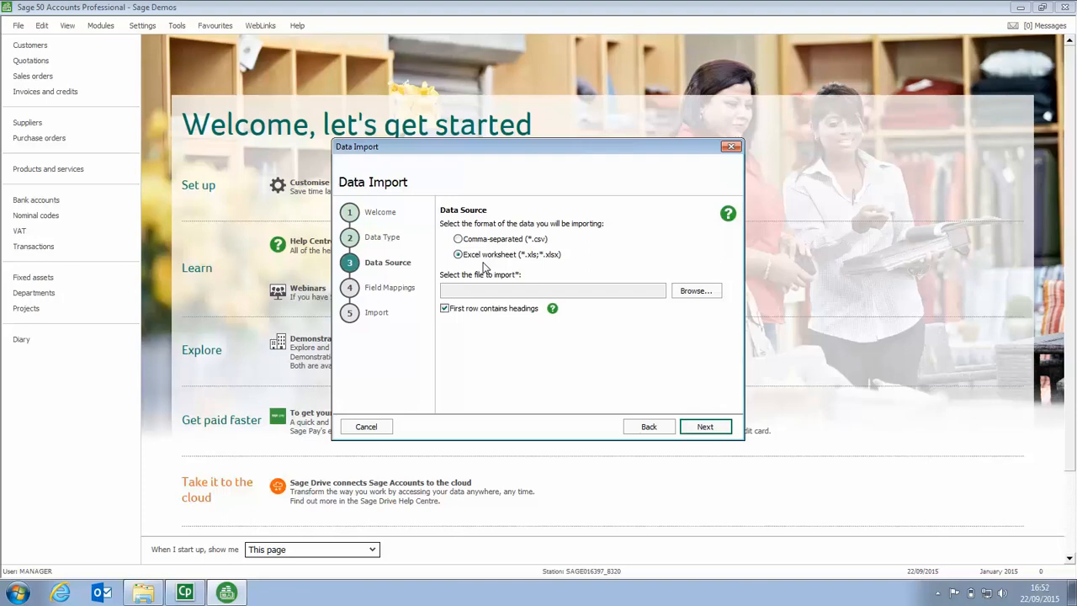
- Set the import source to the transactions worksheet of 1-audit-trail-transactions.xlsx from the Desktop, and proceed to the field mappings
{"action": "left_click", "coordinate": [695, 291]}
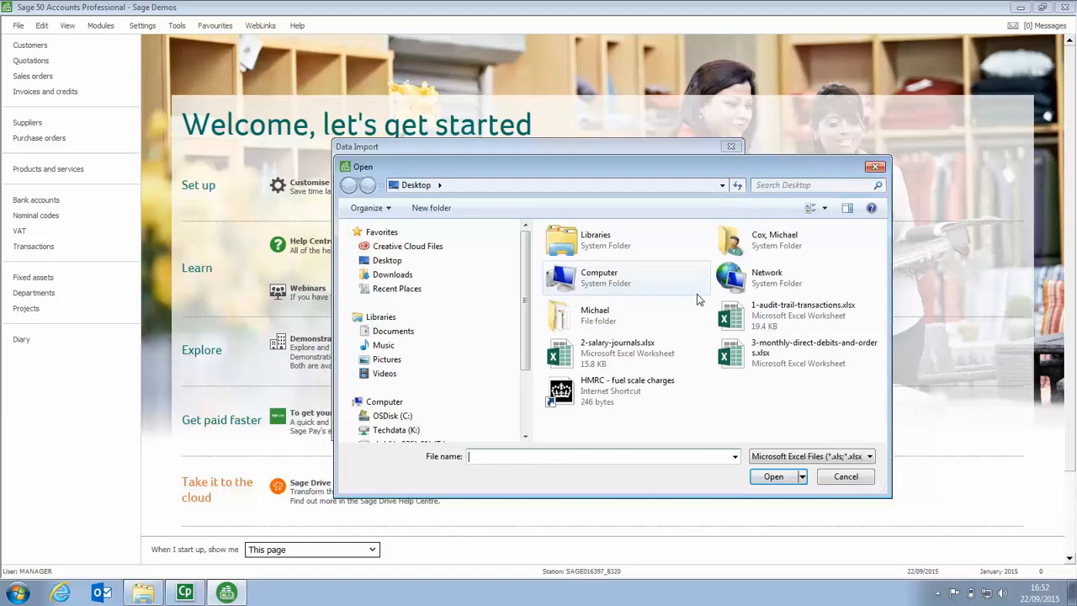
{"action": "left_click", "coordinate": [775, 310]}
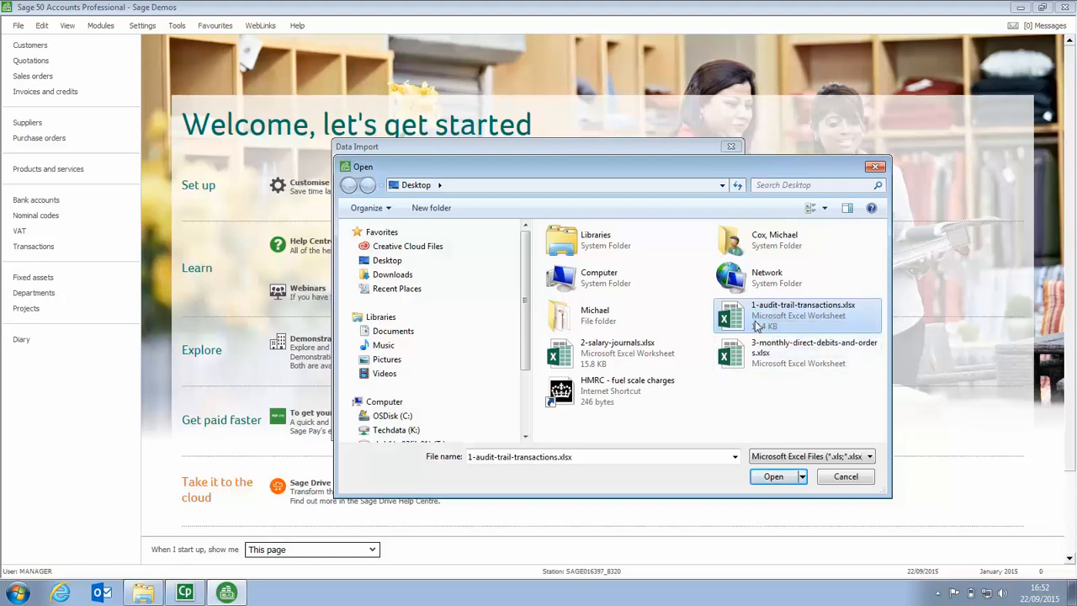
{"action": "left_click", "coordinate": [773, 477]}
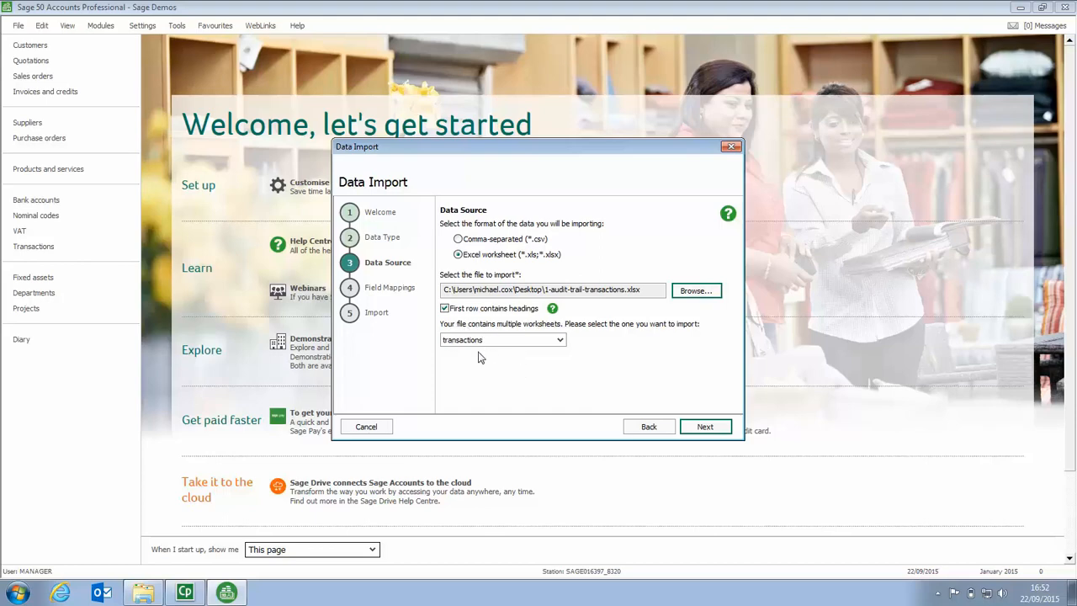
{"action": "left_click", "coordinate": [559, 340]}
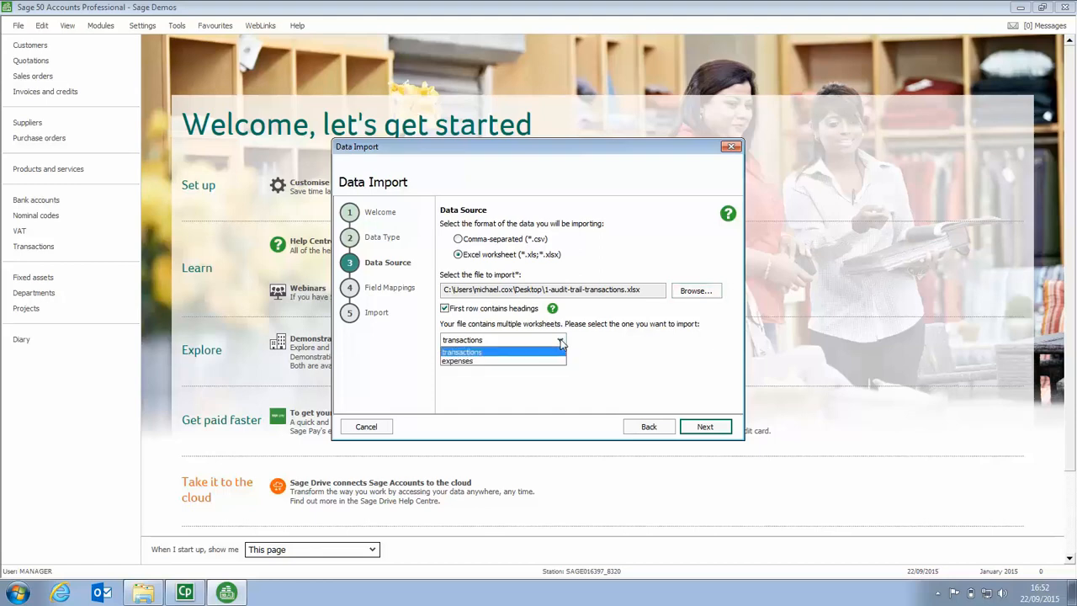
{"action": "left_click", "coordinate": [485, 353]}
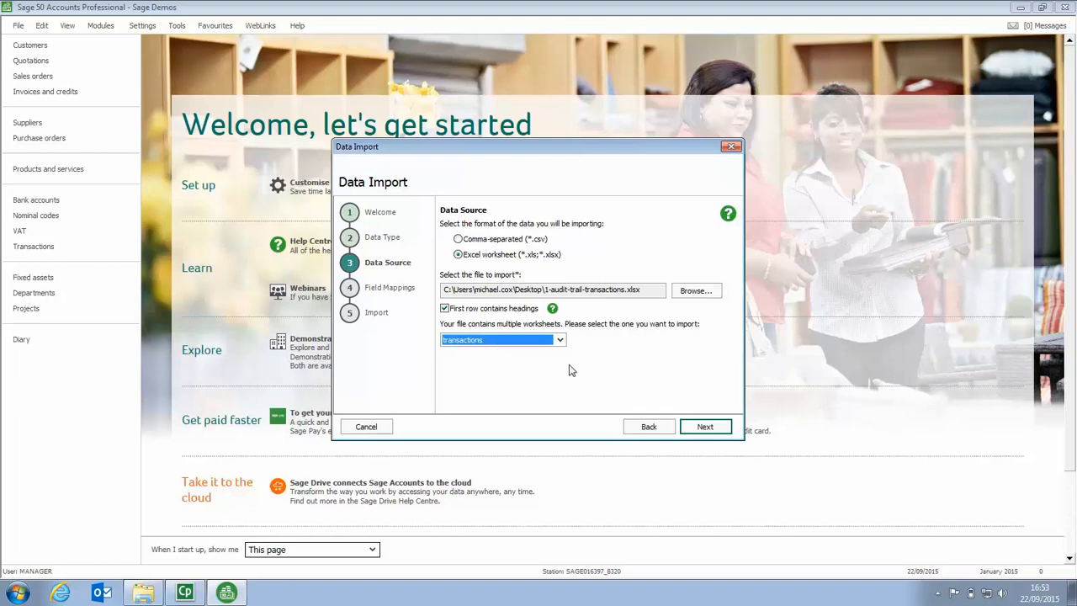
{"action": "left_click", "coordinate": [706, 428]}
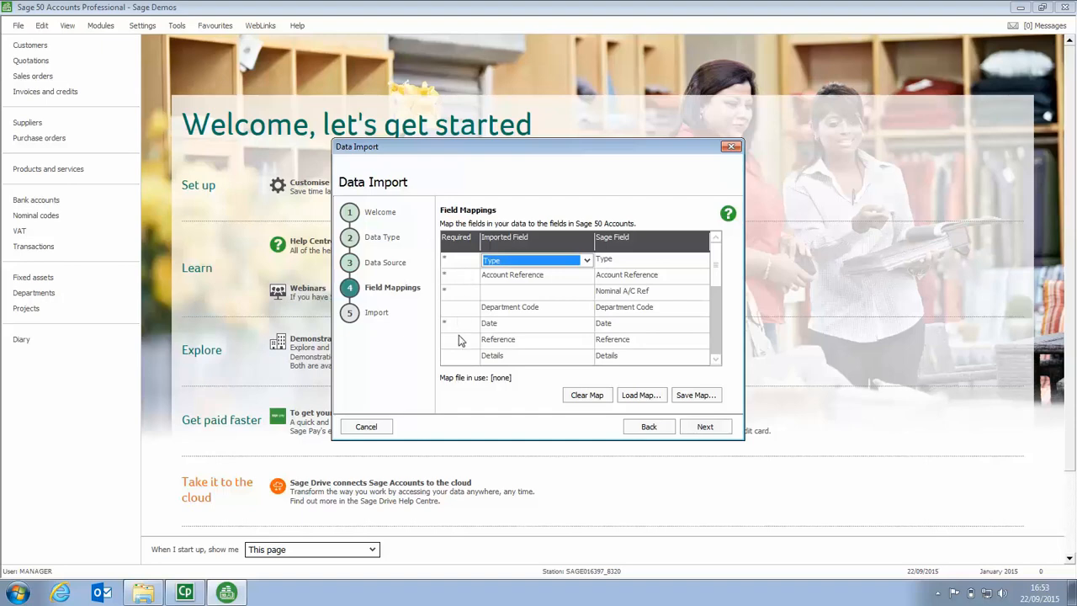
- Examine the field mappings between the imported fields and the Sage fields
{"action": "left_click", "coordinate": [716, 361]}
{"action": "left_click", "coordinate": [715, 360]}
{"action": "left_click", "coordinate": [716, 360]}
{"action": "left_click", "coordinate": [715, 360]}
{"action": "left_click", "coordinate": [715, 360]}
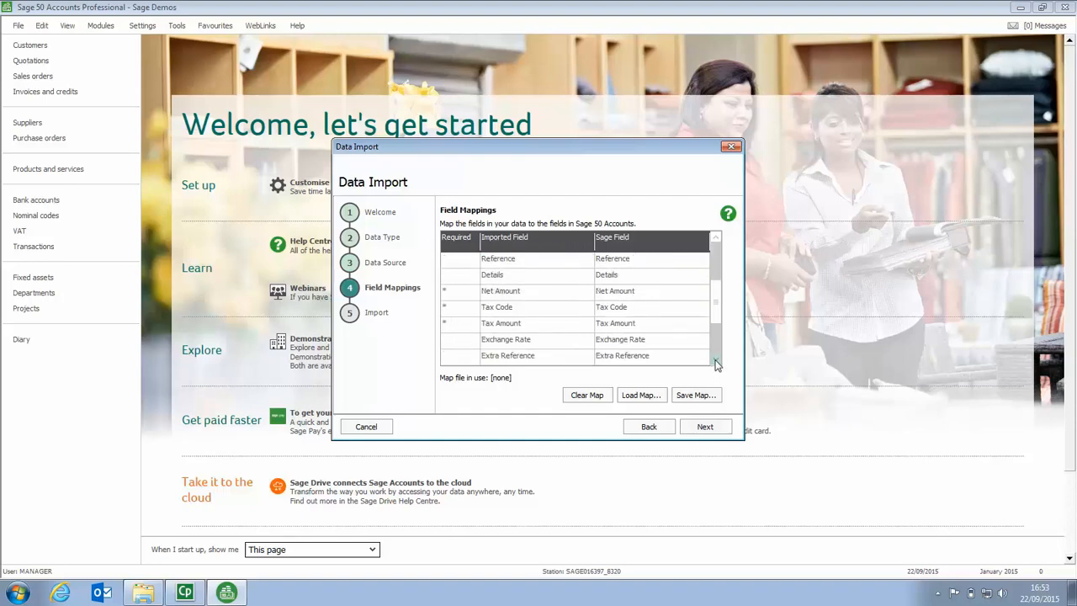
{"action": "left_click_drag", "start_coordinate": [714, 316], "coordinate": [718, 260]}
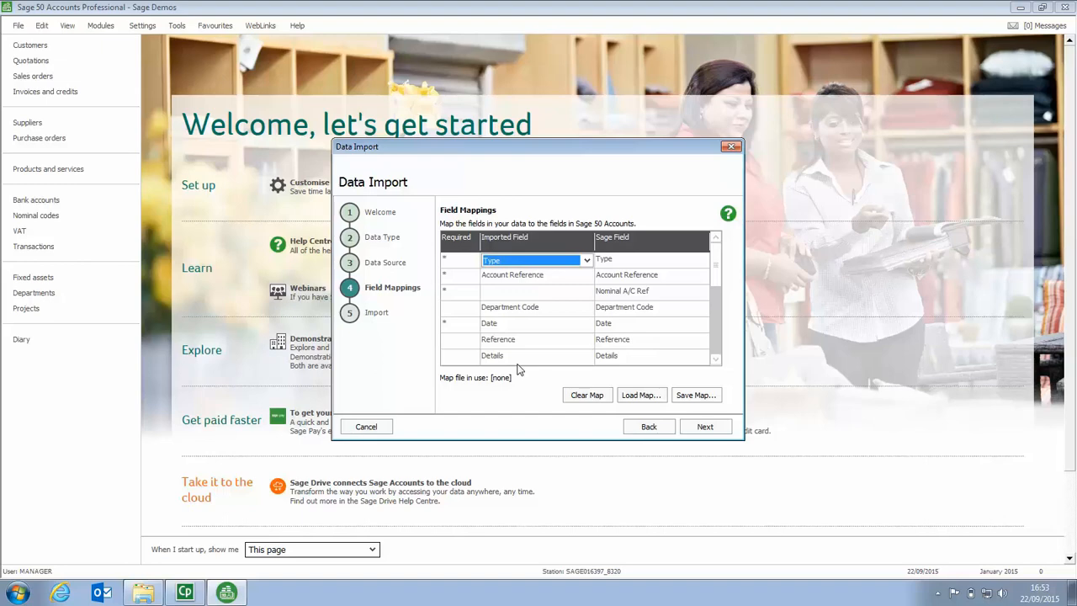
- Try the field mappings with the first-row headings option turned off, and return to them with the option restored
{"action": "left_click", "coordinate": [648, 428]}
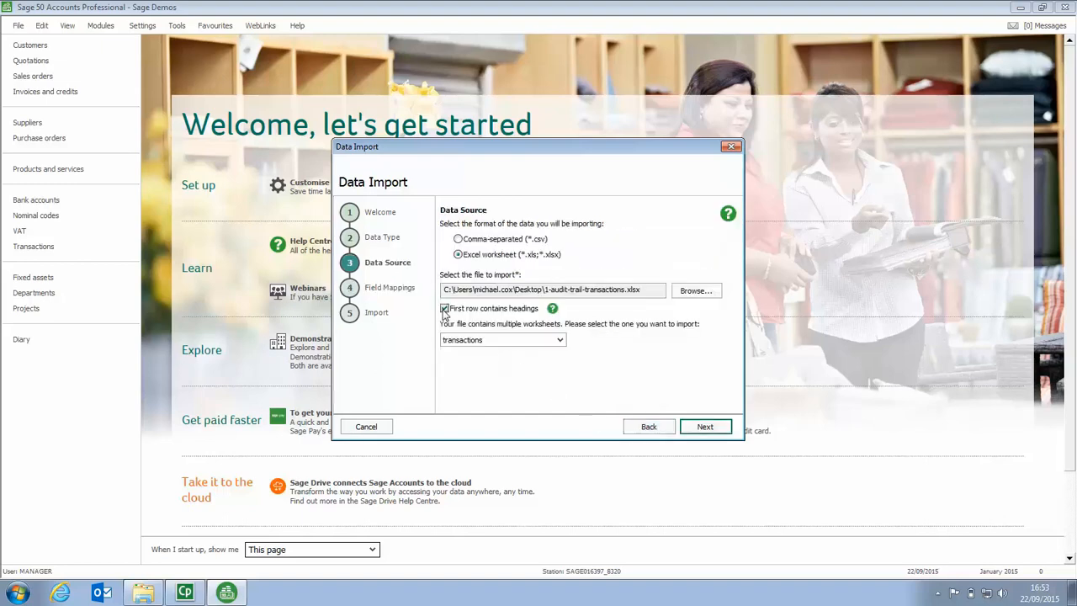
{"action": "left_click", "coordinate": [444, 308]}
{"action": "left_click", "coordinate": [703, 426]}
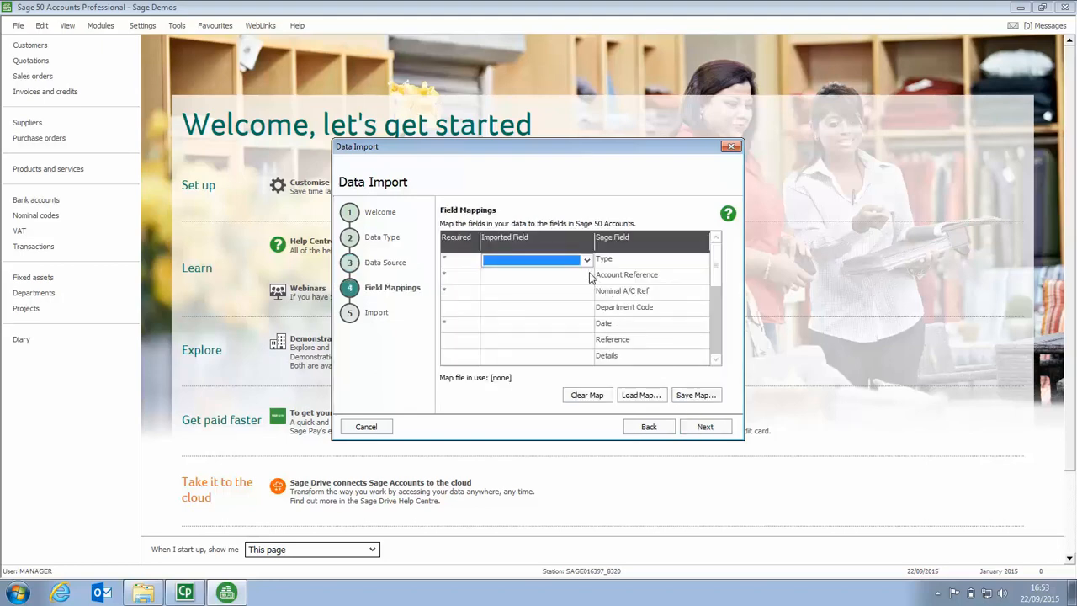
{"action": "left_click", "coordinate": [587, 260]}
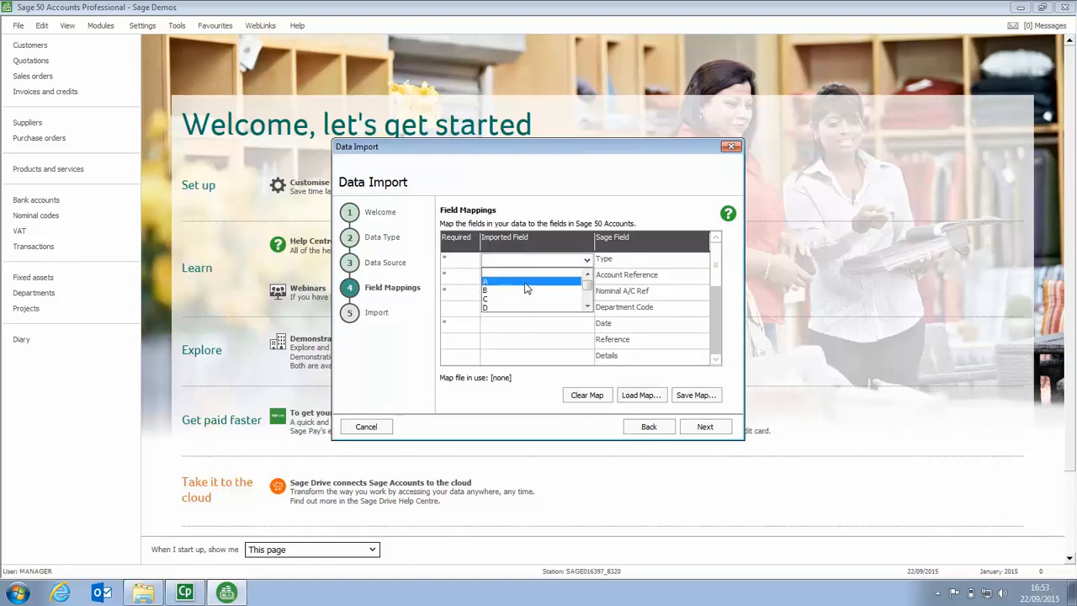
{"action": "left_click", "coordinate": [647, 427]}
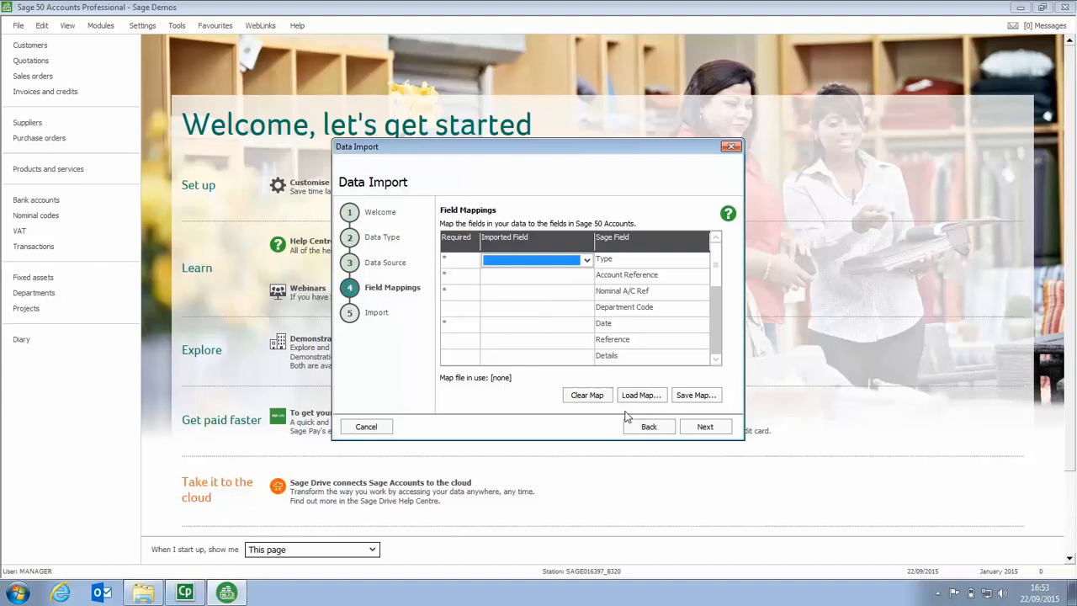
{"action": "left_click", "coordinate": [630, 424]}
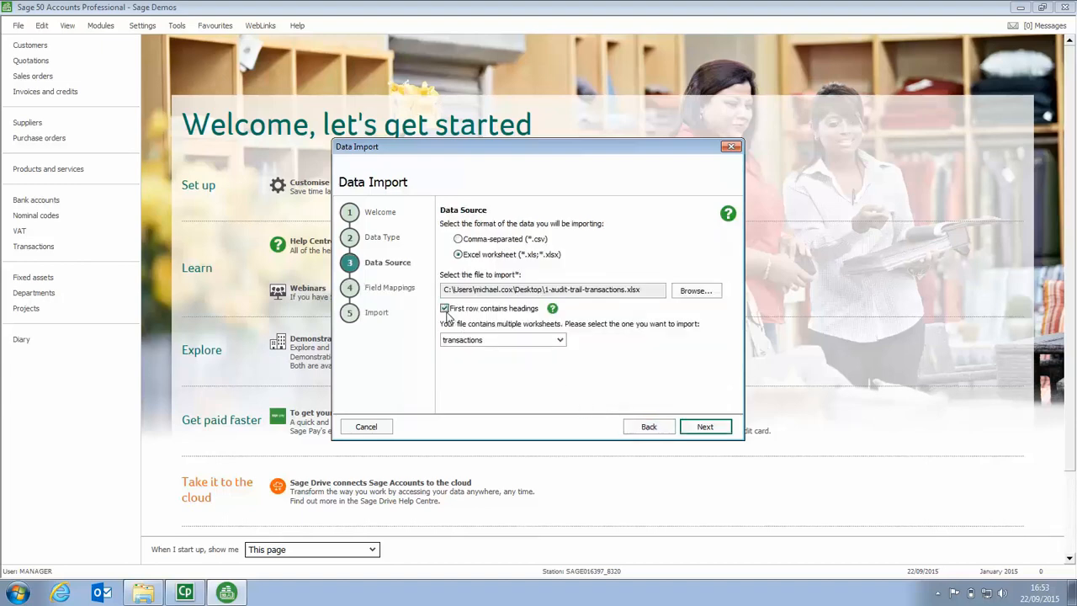
{"action": "left_click", "coordinate": [705, 427]}
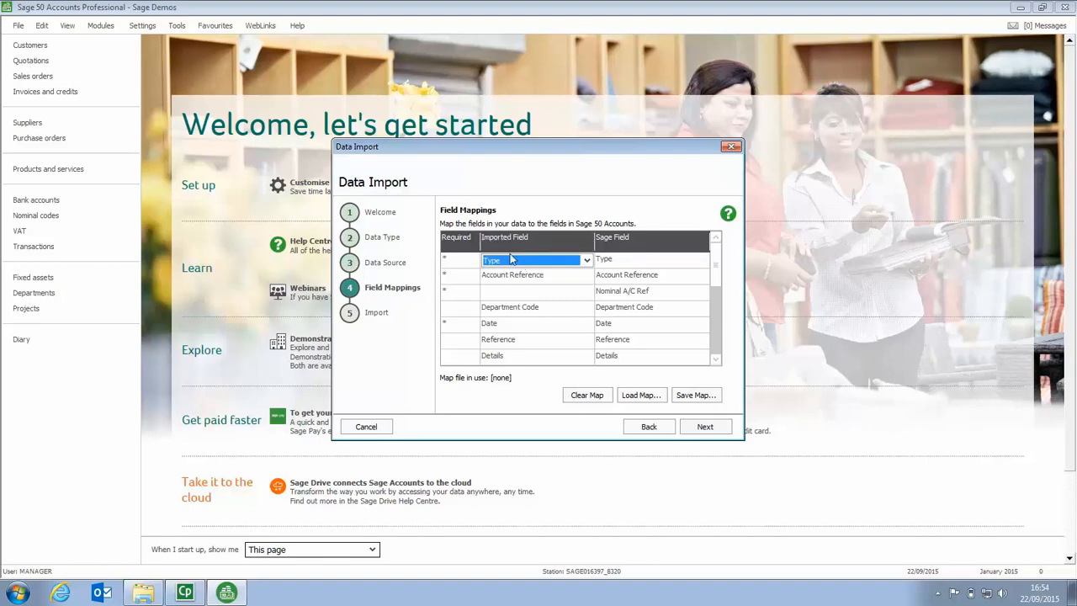
- Keep Type mapped to the Type field and map the imported N/C column to Nominal A/C Ref
{"action": "left_click", "coordinate": [585, 261]}
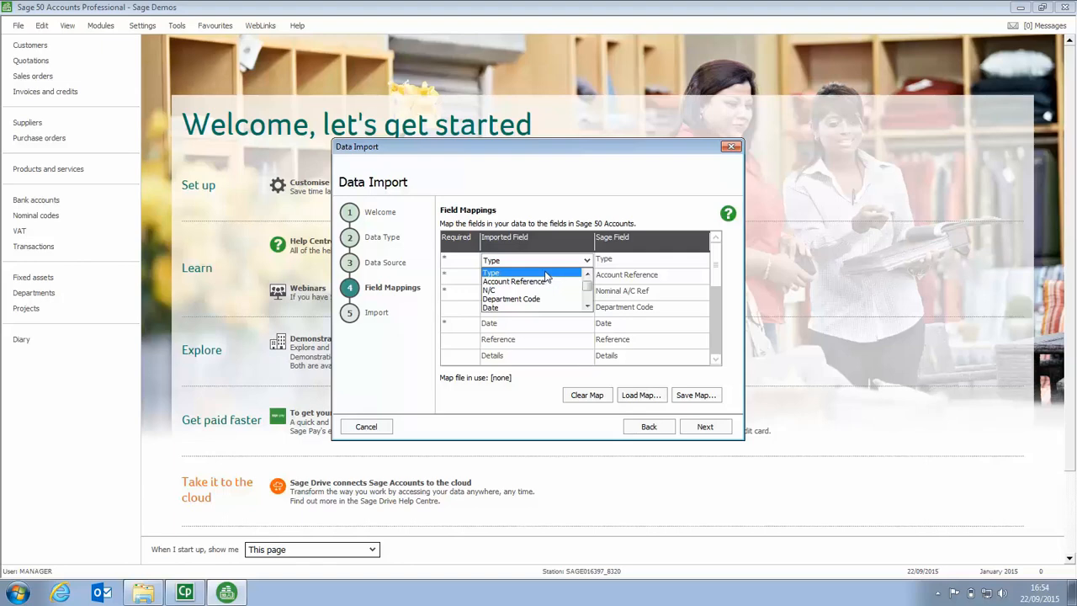
{"action": "left_click", "coordinate": [546, 273]}
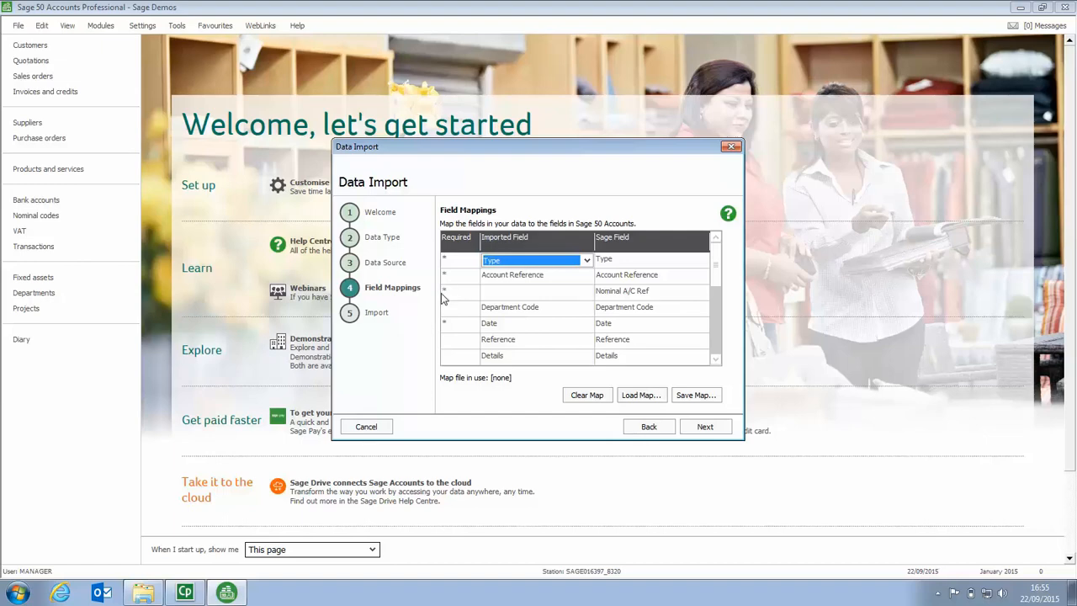
{"action": "left_click", "coordinate": [583, 294]}
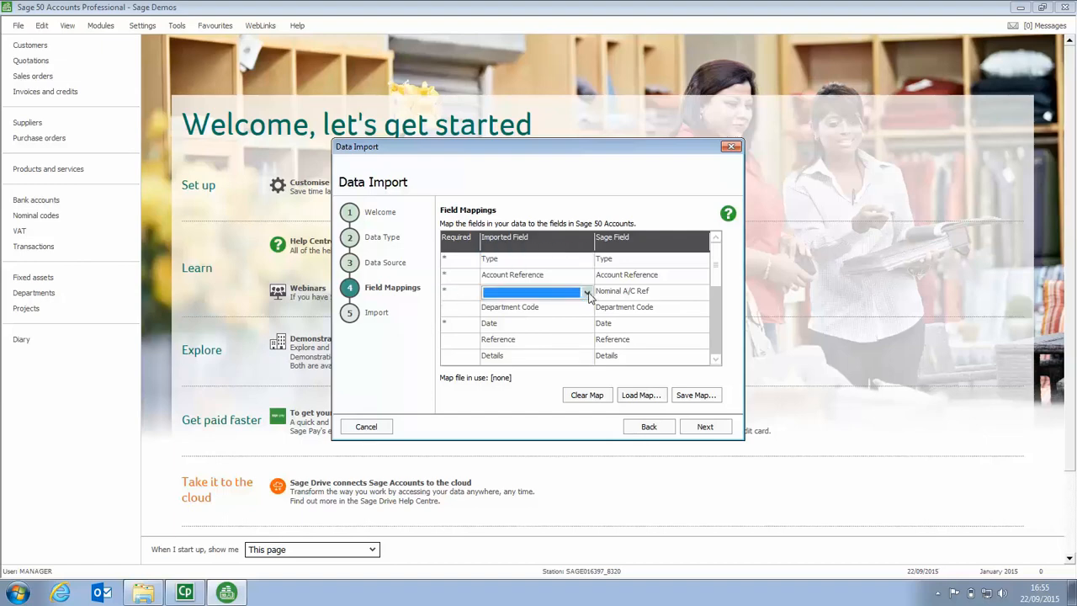
{"action": "left_click", "coordinate": [585, 293]}
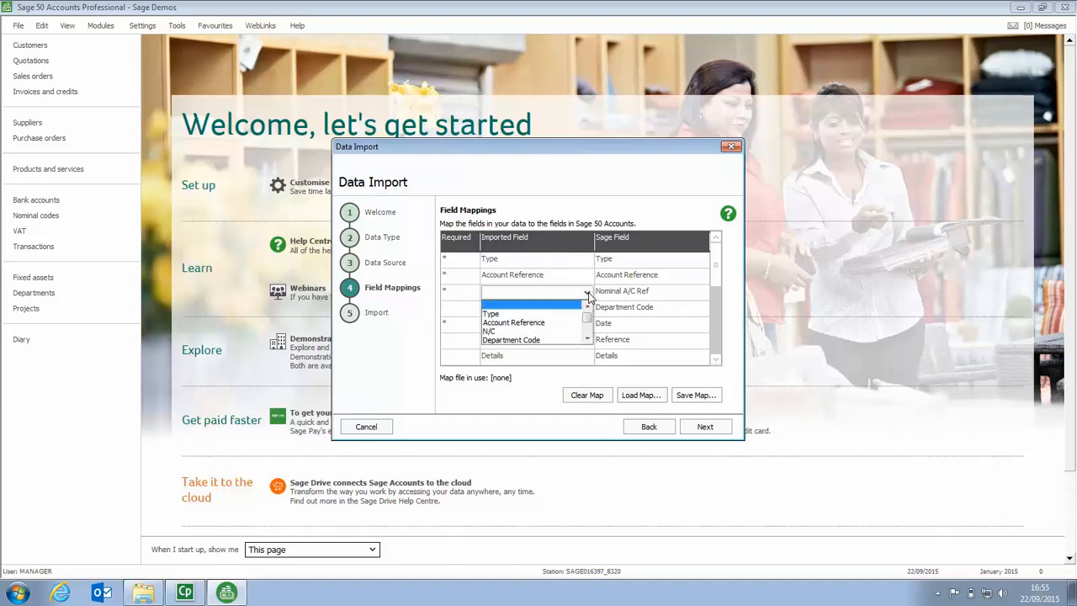
{"action": "left_click", "coordinate": [495, 333]}
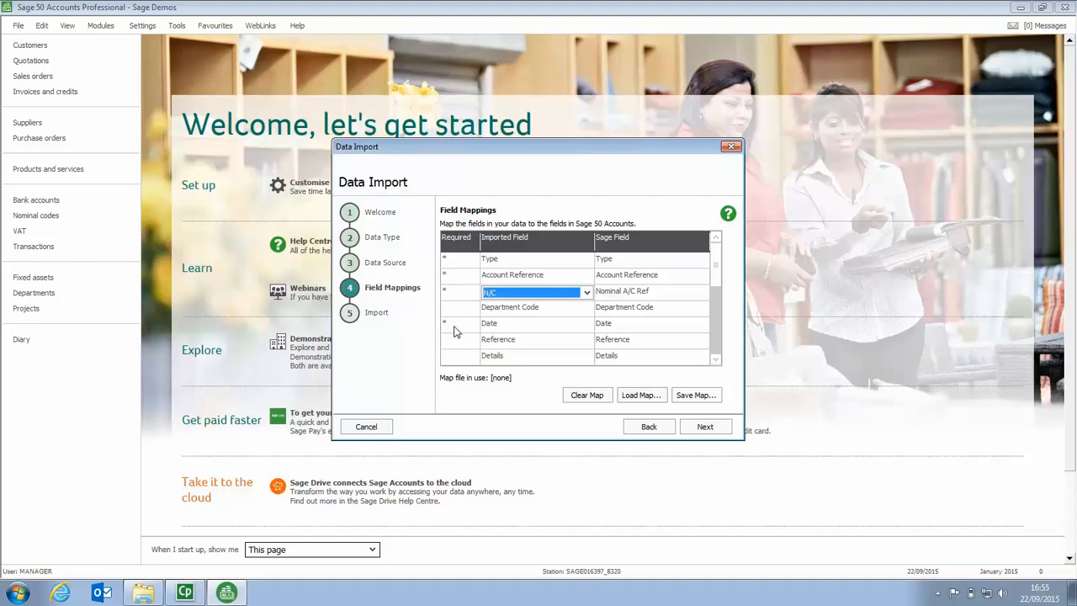
- Check the remaining field mappings, accept them and run the import of the audit trail transactions
{"action": "left_click", "coordinate": [714, 358]}
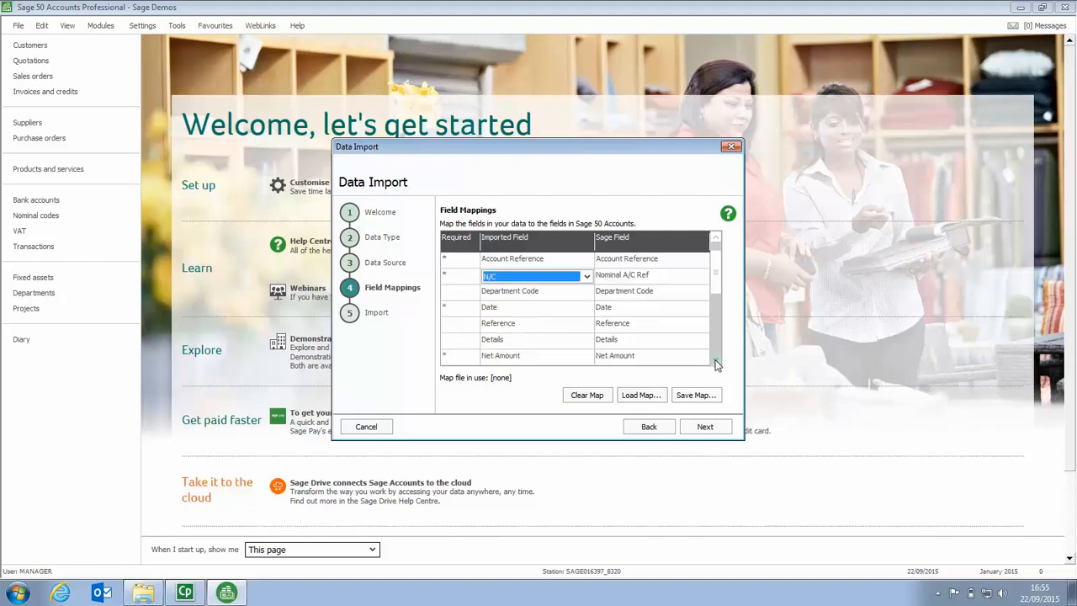
{"action": "left_click", "coordinate": [714, 359]}
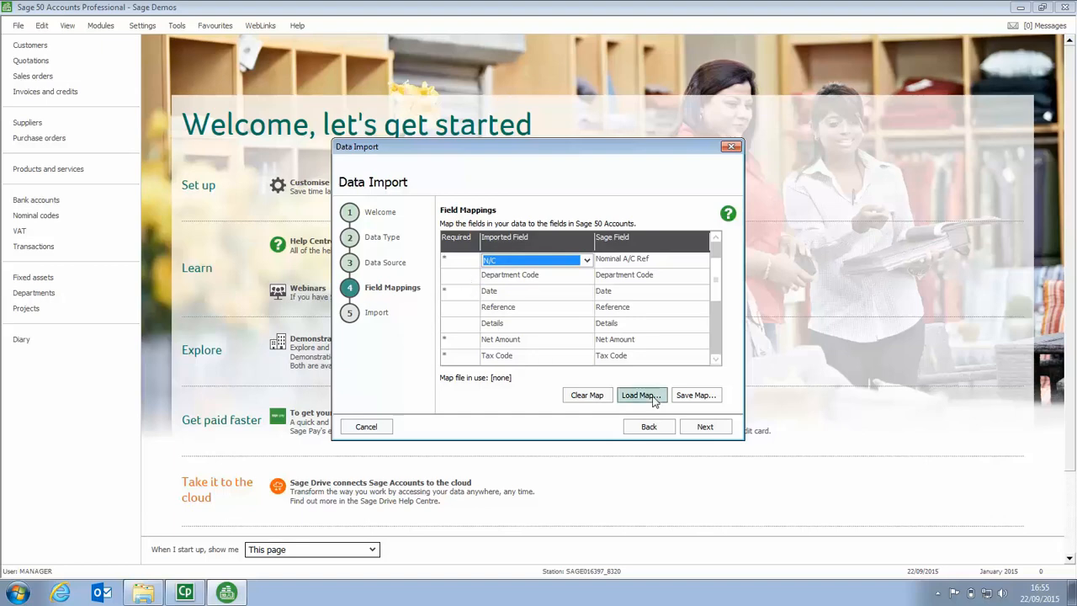
{"action": "left_click", "coordinate": [705, 428]}
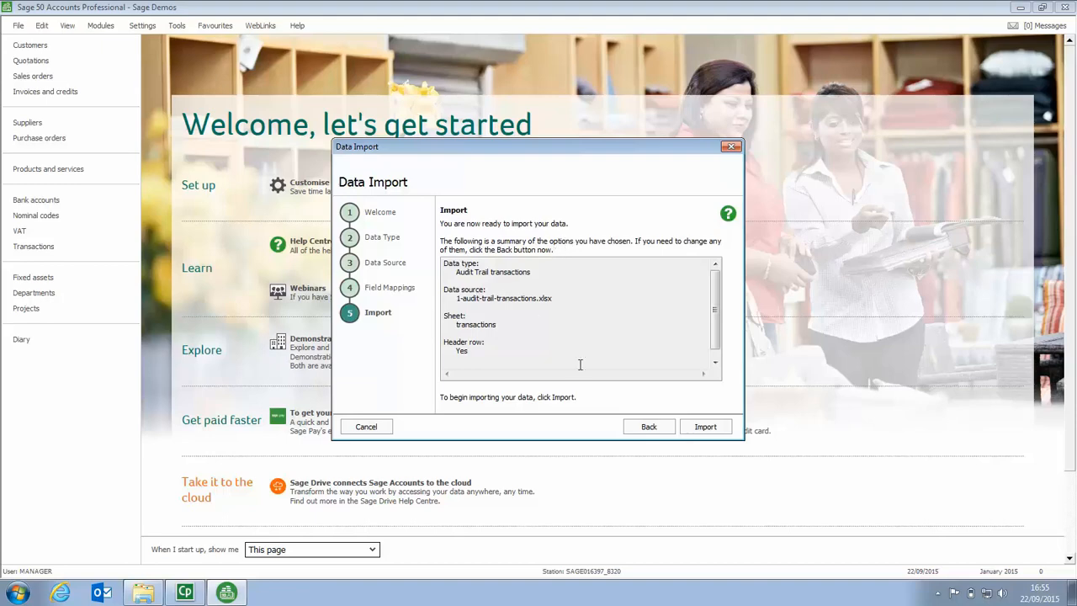
{"action": "left_click", "coordinate": [705, 426]}
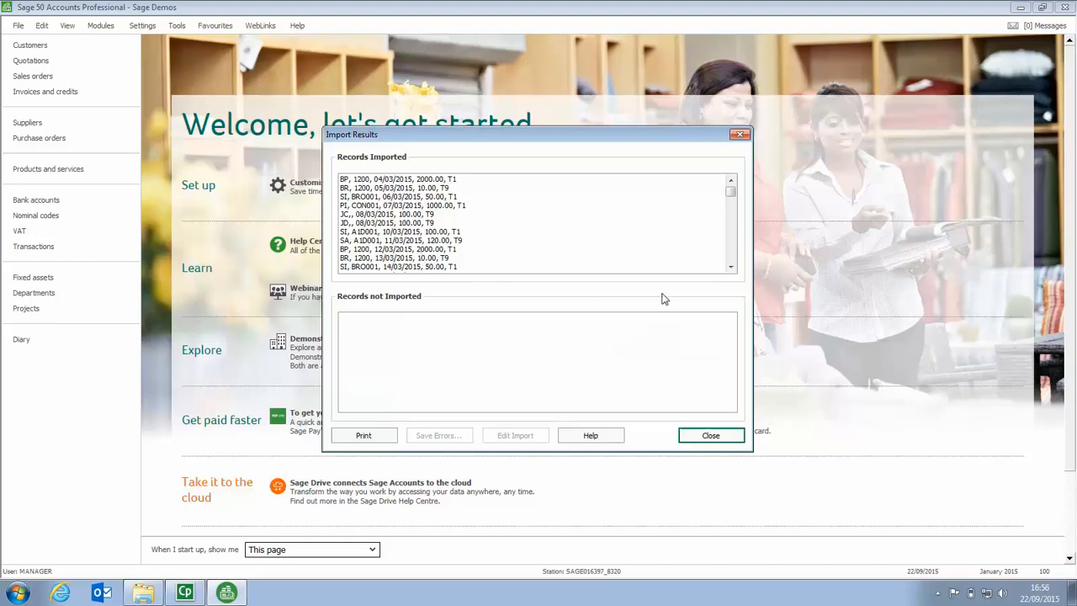
- Review the imported records through to the end of the import results, close them and open the transactions list
{"action": "left_click", "coordinate": [732, 268]}
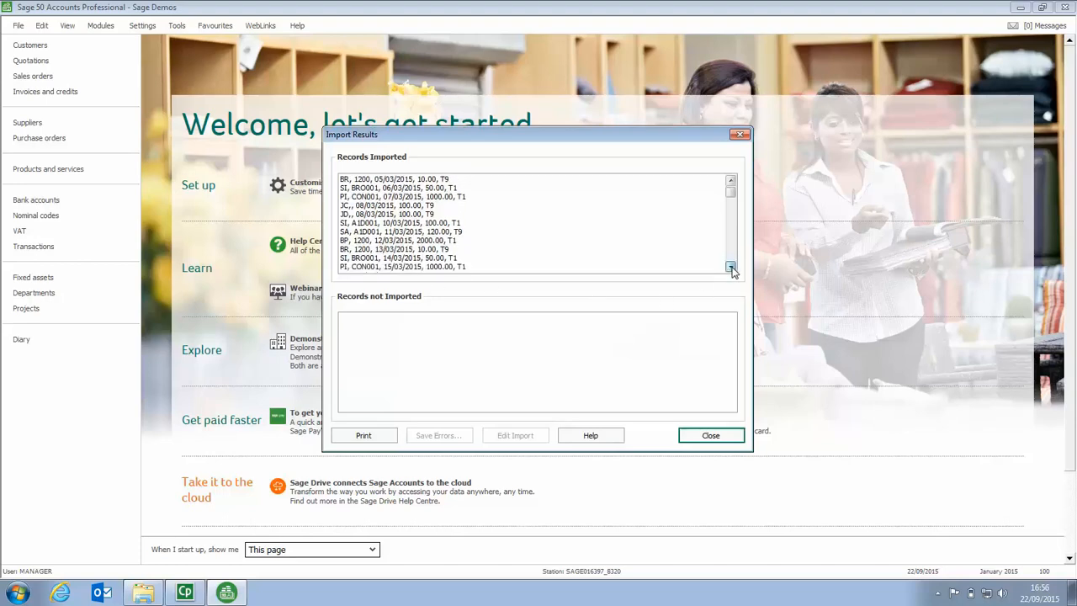
{"action": "left_click_drag", "start_coordinate": [731, 268], "coordinate": [731, 267]}
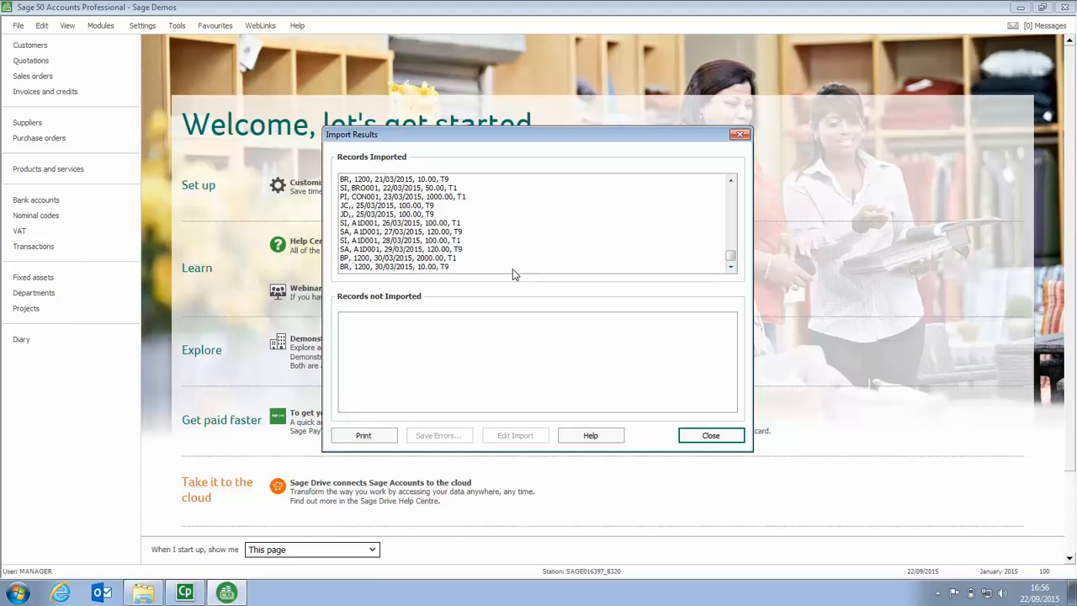
{"action": "left_click", "coordinate": [709, 438]}
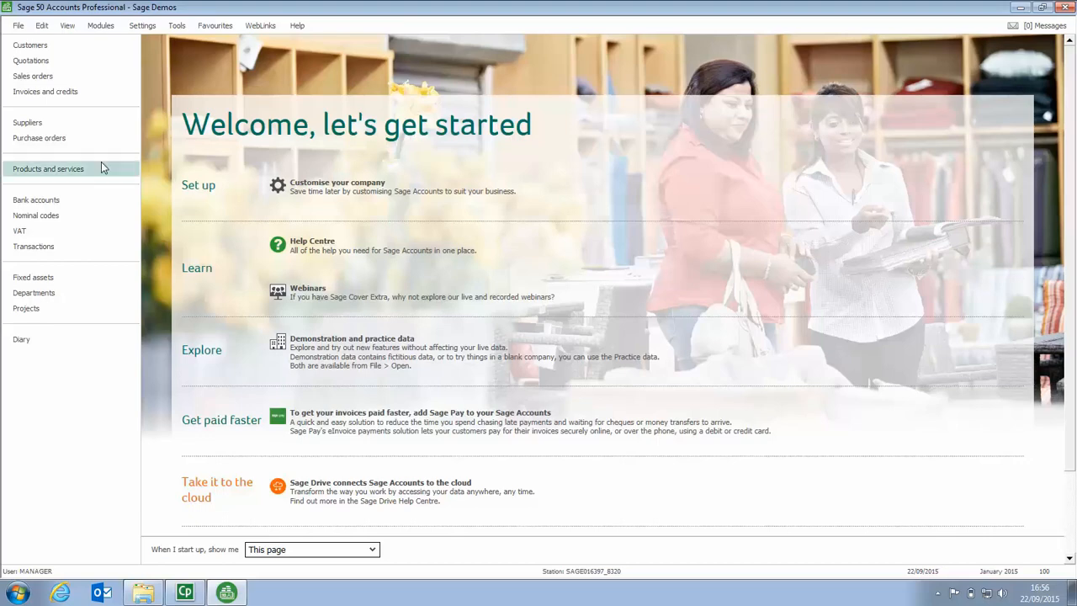
{"action": "left_click", "coordinate": [47, 249]}
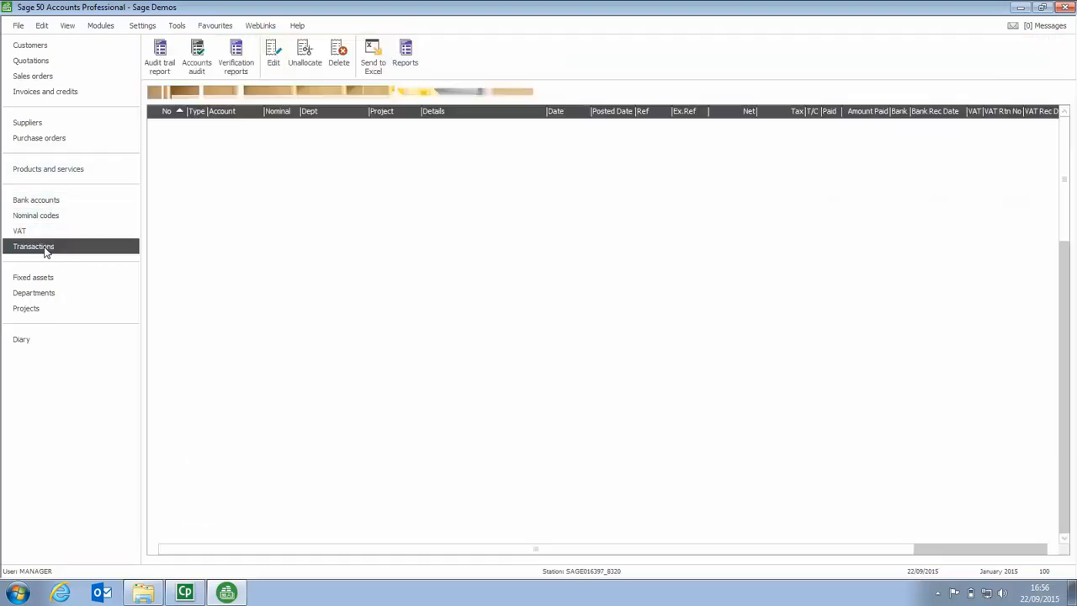